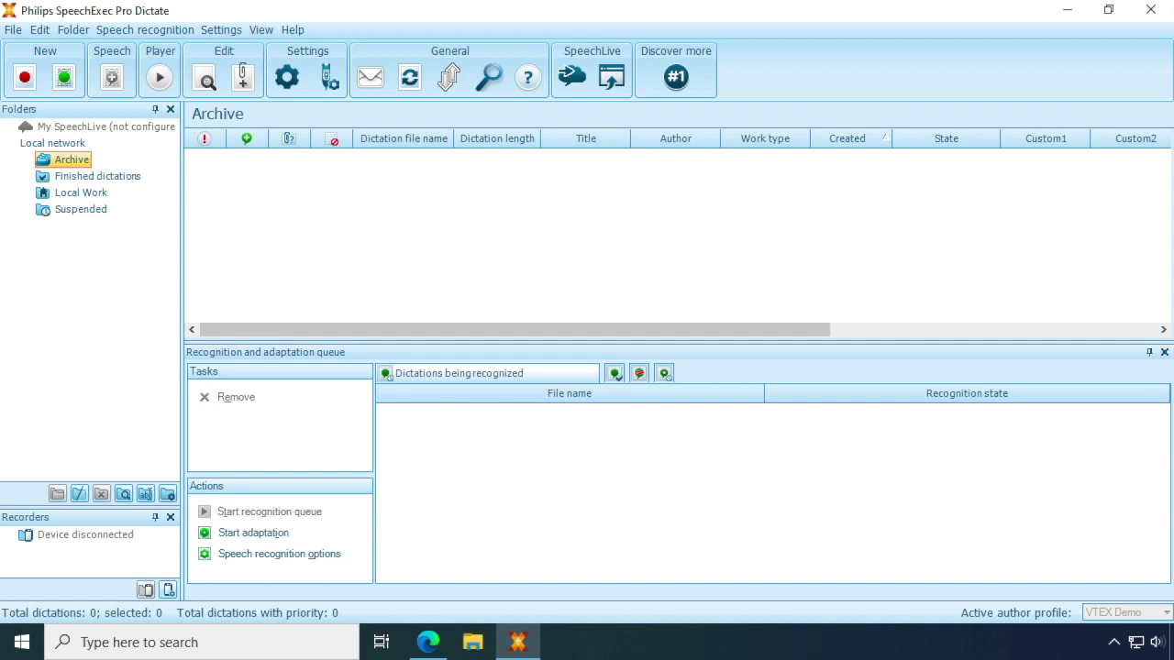
Step: Record and finish a speech-recognition dictation of the indication: 24-year-old female, chronic low back and hip pain, epidural steroid injection ×2, last epidural October 2019
{"action": "left_click", "coordinate": [64, 77]}
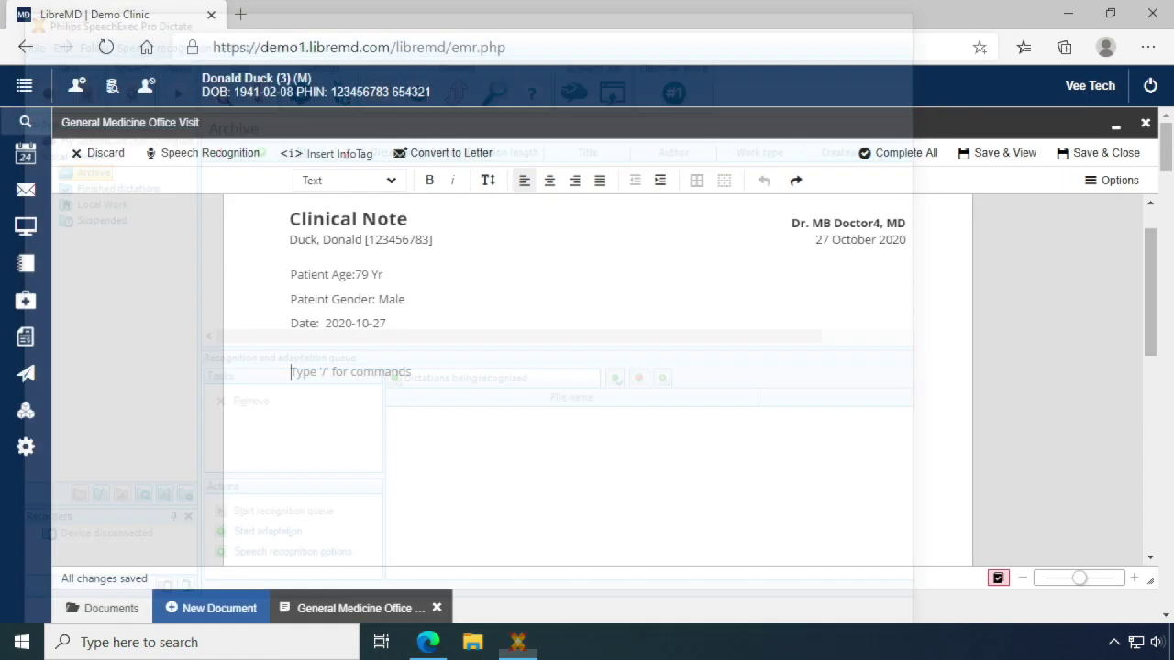
{"action": "key", "text": "F4"}
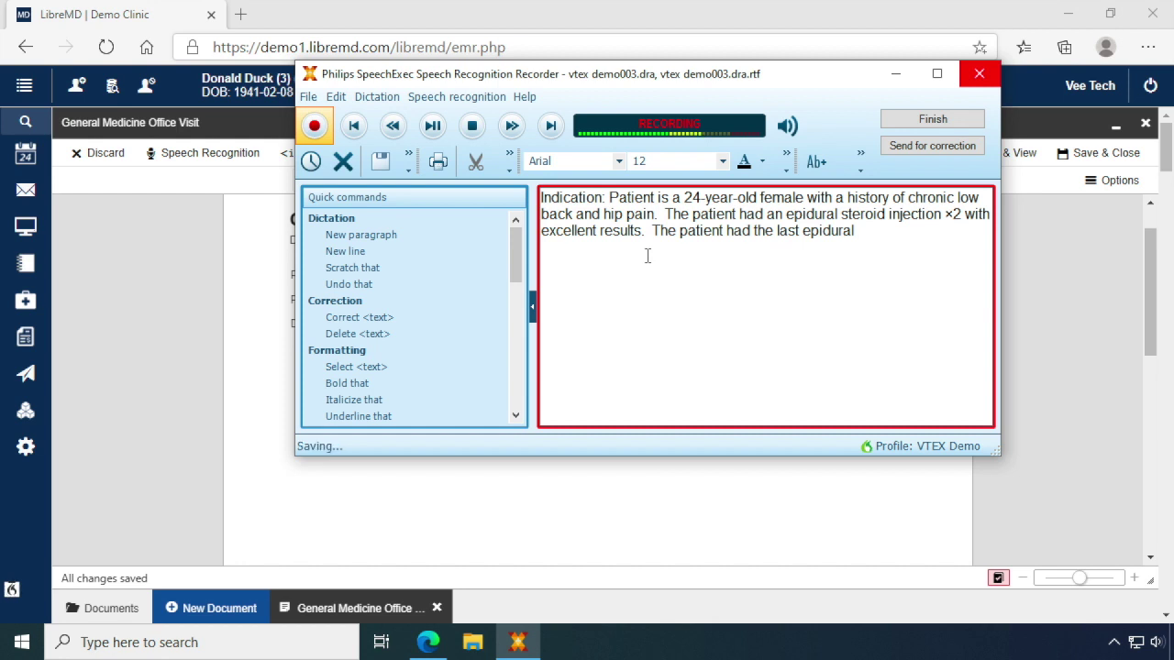
{"action": "key", "text": "F4"}
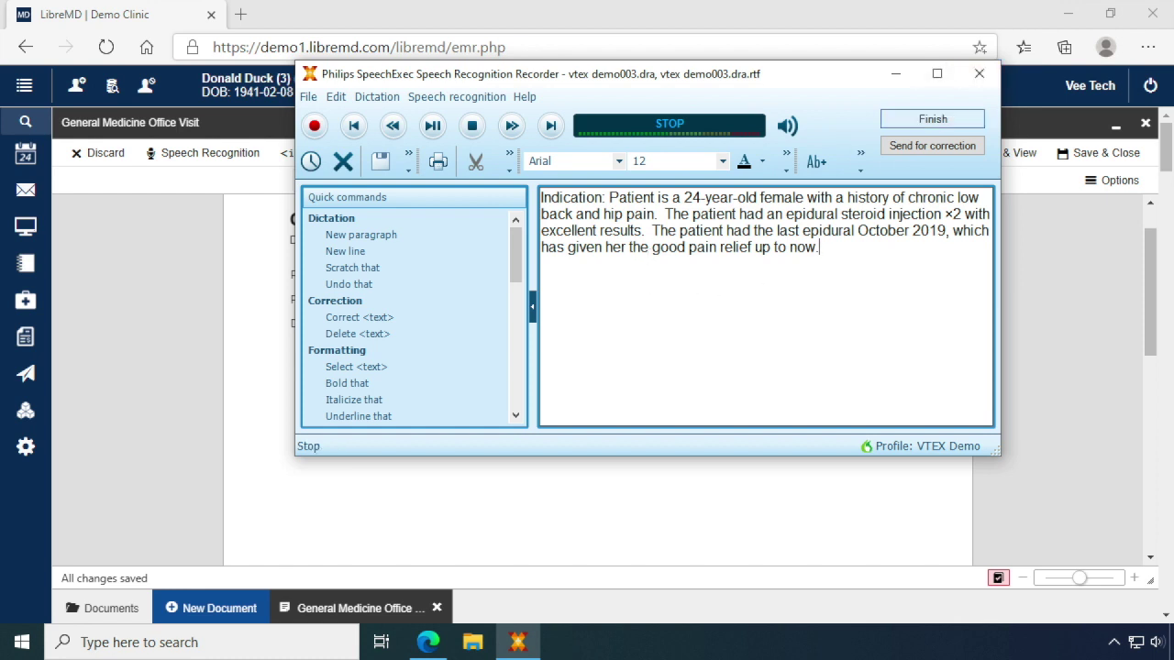
{"action": "key", "text": "Return"}
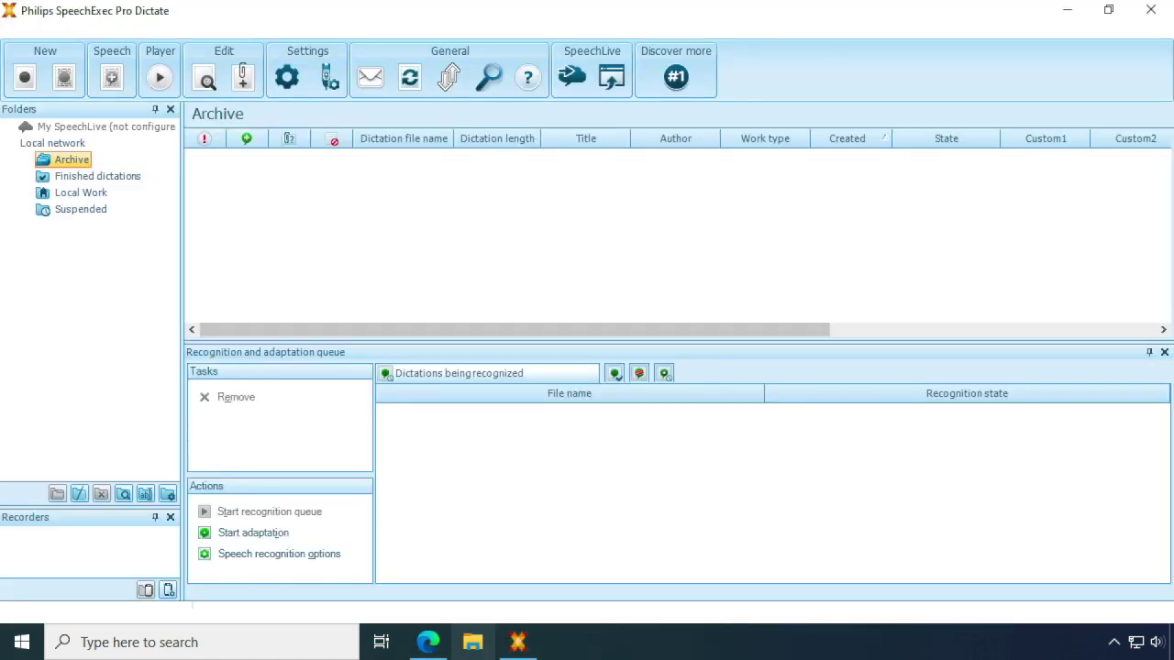
Step: Switch to LibreMD in the browser and insert the dictated indication paragraph into the clinical note below the date
{"action": "left_click", "coordinate": [428, 641]}
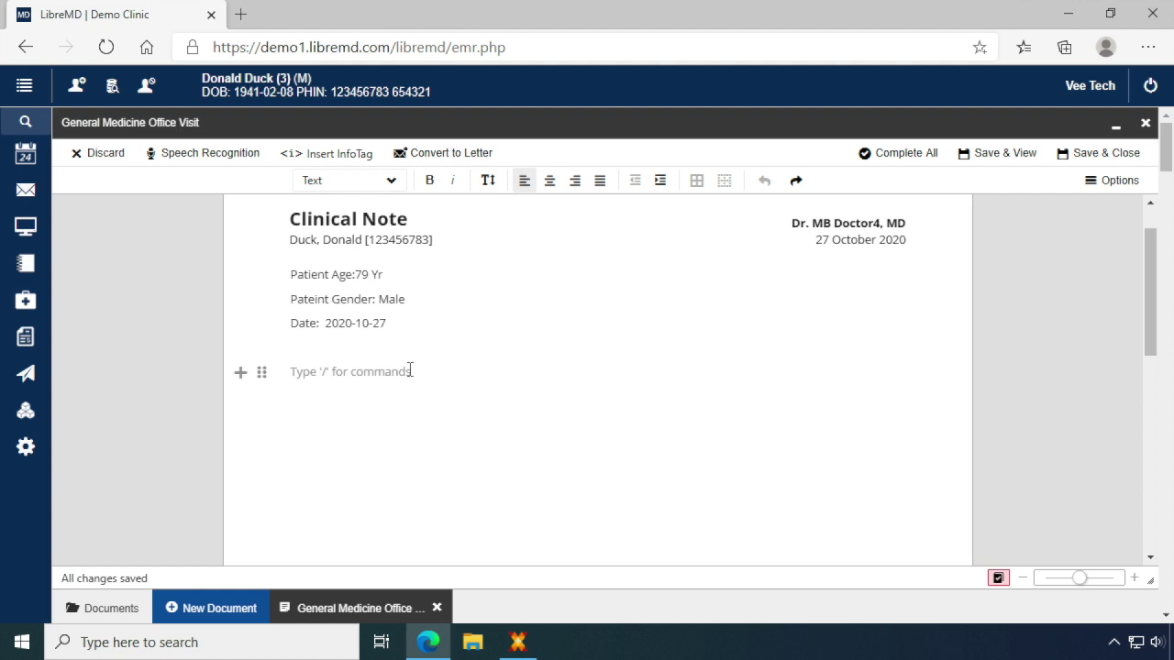
{"action": "type", "text": "Indication: Patient is a 24-year-old female with a history of chronic low back and hip pain.  The patient had an epidural steroid injection ×2 with excellent results.  The patient had the last epidural October 2019, which has given her the good pain relief up to now."}
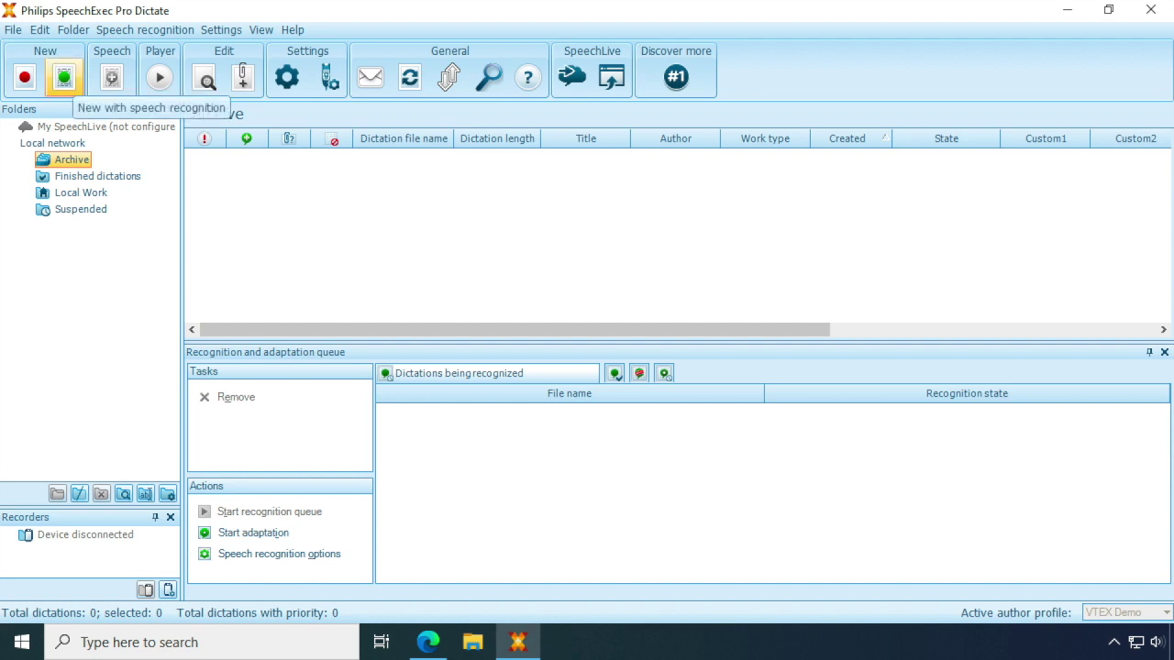
Step: Dictate an objective with speech recognition (temperature 98.2°, pulse 78, respirations 18, blood pressure 110/70, catheterization volumes 200-300 mL) and send it for correction
{"action": "left_click", "coordinate": [64, 77]}
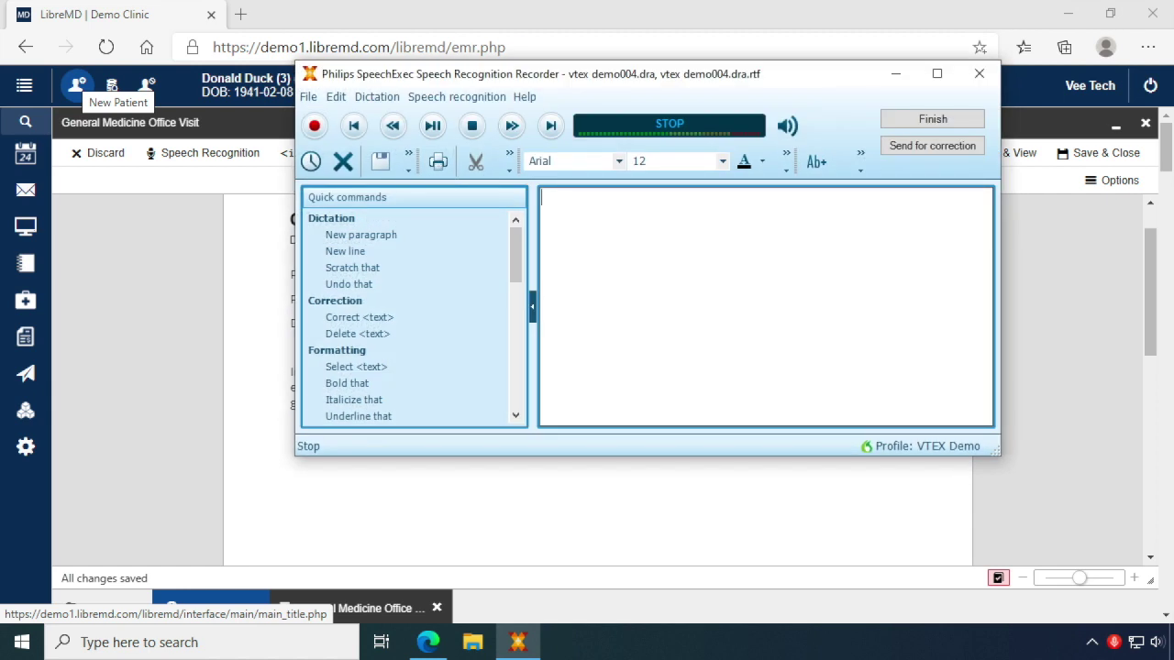
{"action": "key", "text": "F4"}
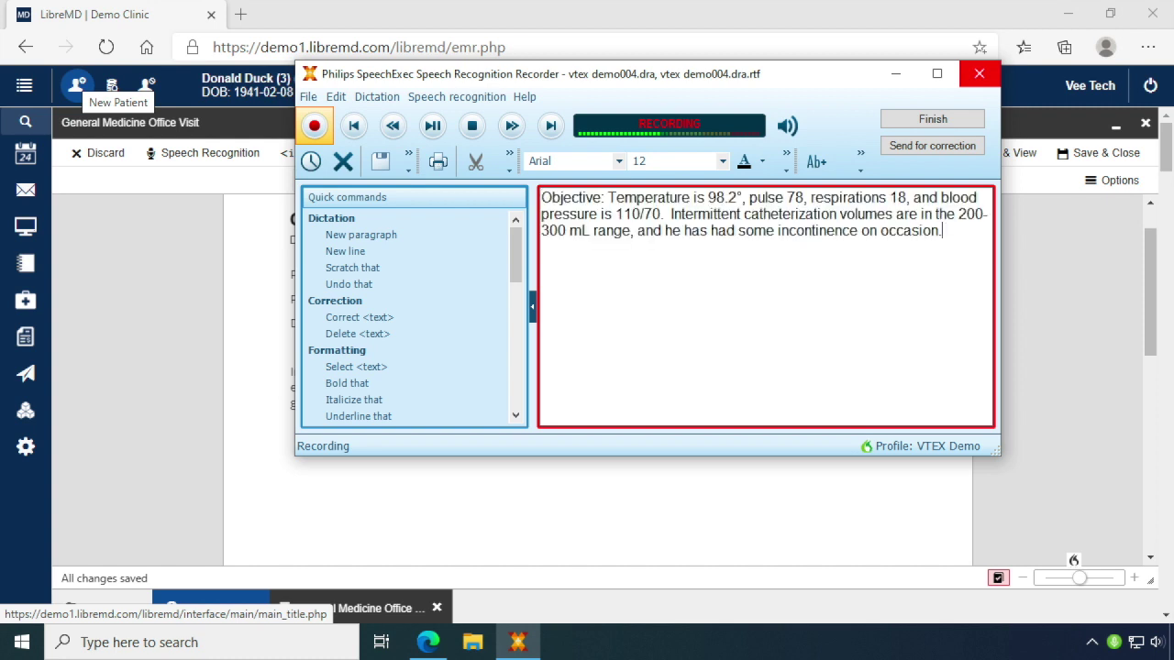
{"action": "left_click", "coordinate": [471, 126]}
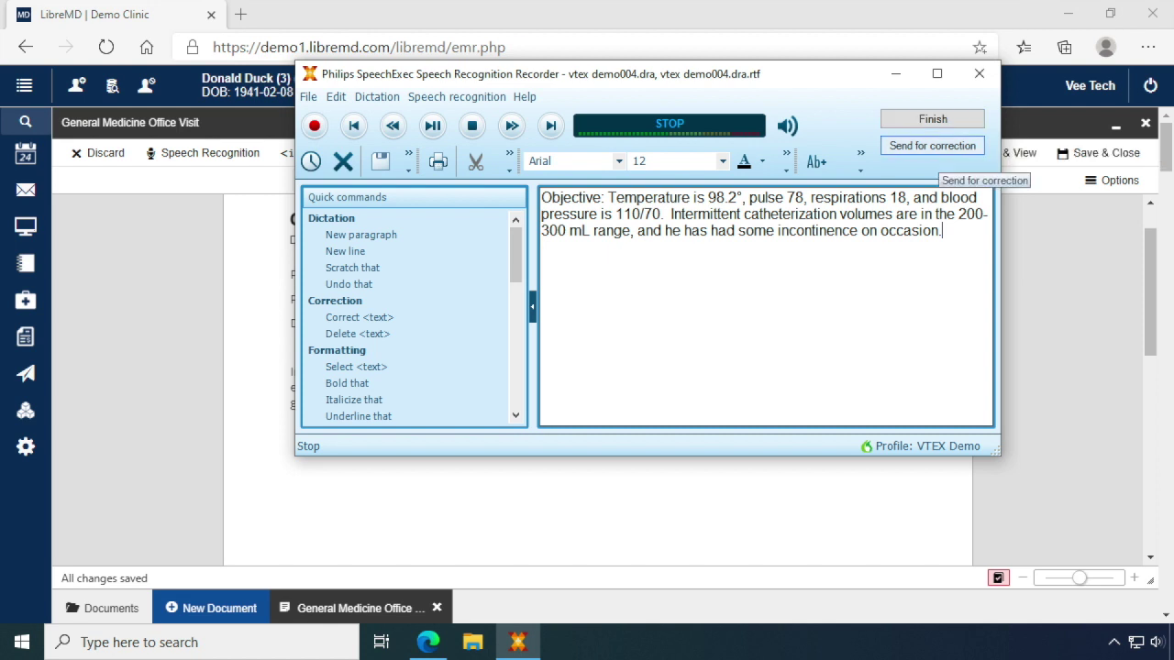
{"action": "left_click", "coordinate": [932, 145]}
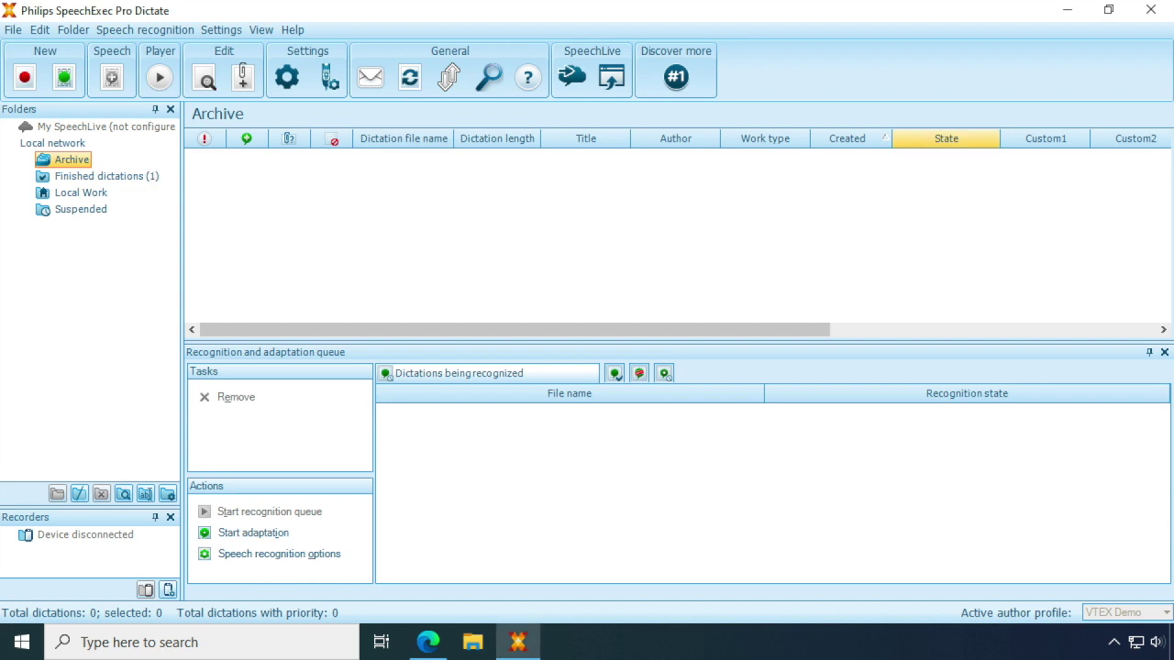
Step: Open the Finished dictations folder to check the dictation sent for correction
{"action": "left_click", "coordinate": [105, 176]}
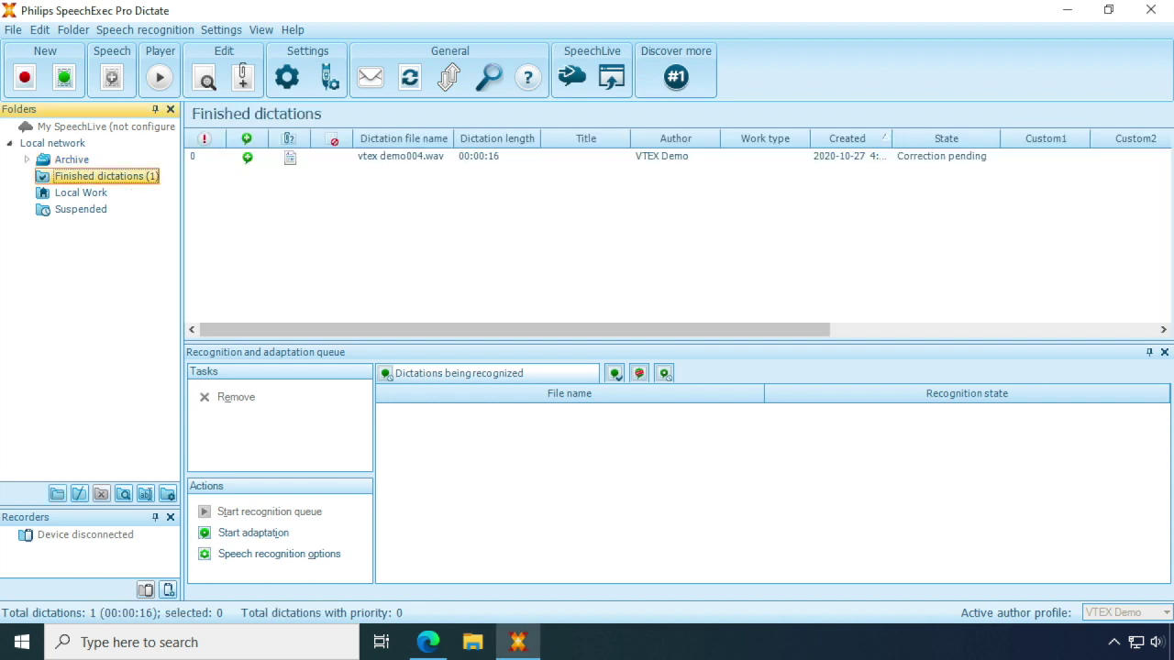
{"action": "mouse_move", "coordinate": [302, 160]}
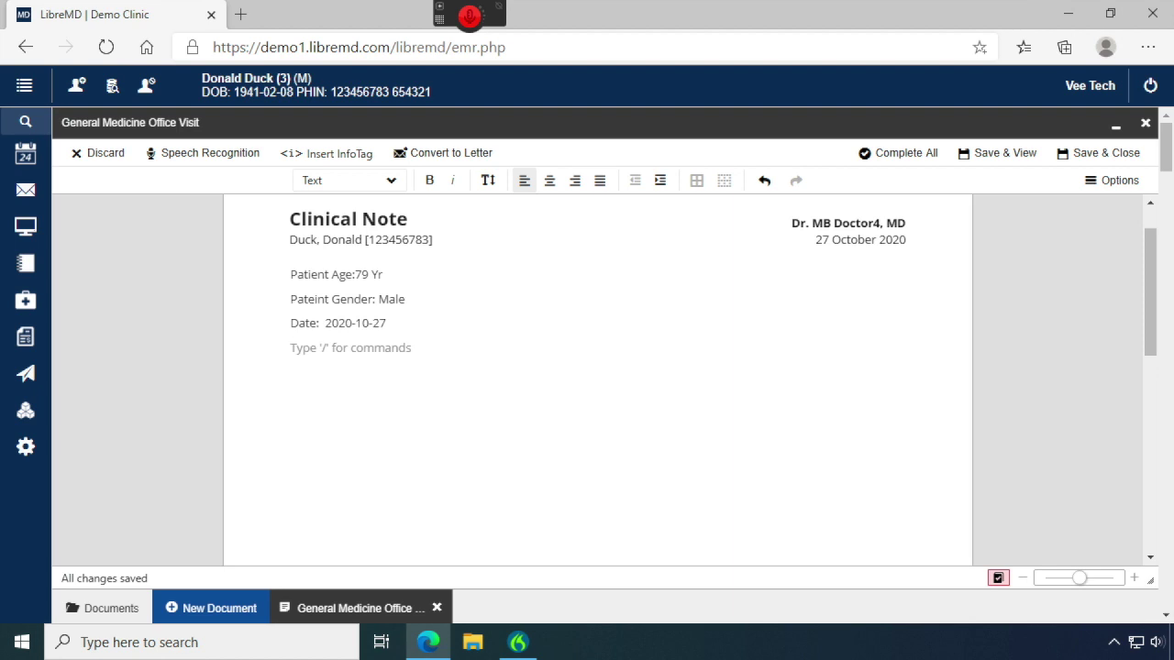
Step: Dictate the objective directly into the LibreMD clinical note: weight 201.7 pounds, unchanged since last visit, temperature 98.5, blood pressure 126/80, heart rate 72
{"action": "mouse_move", "coordinate": [362, 349]}
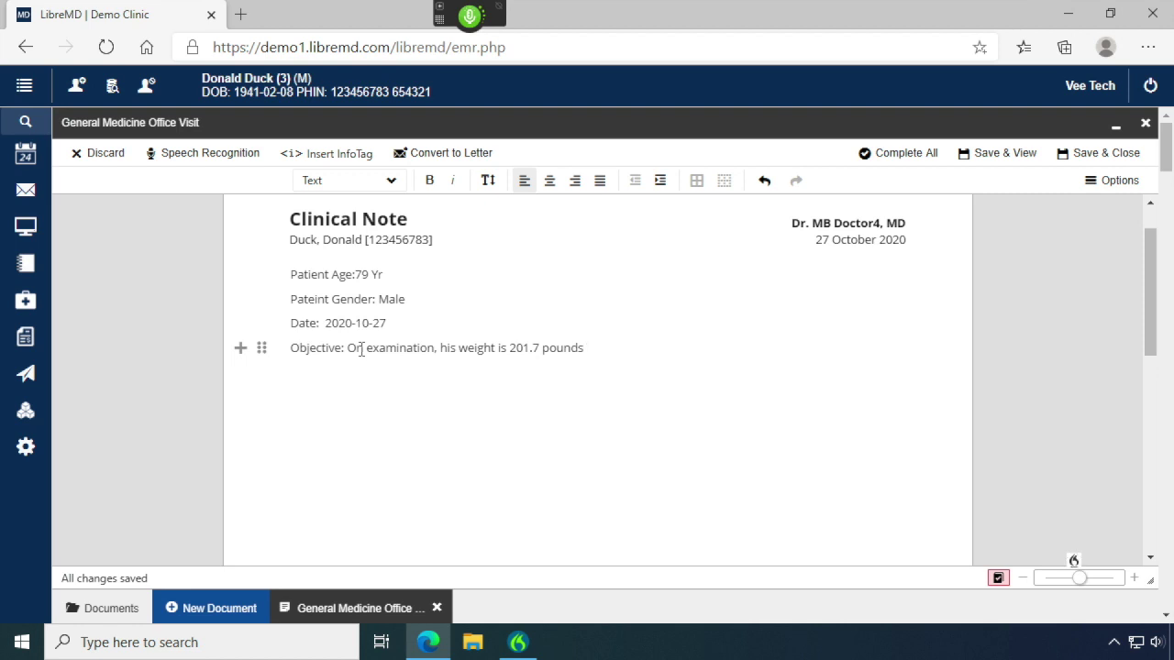
{"action": "type", "text": "which"}
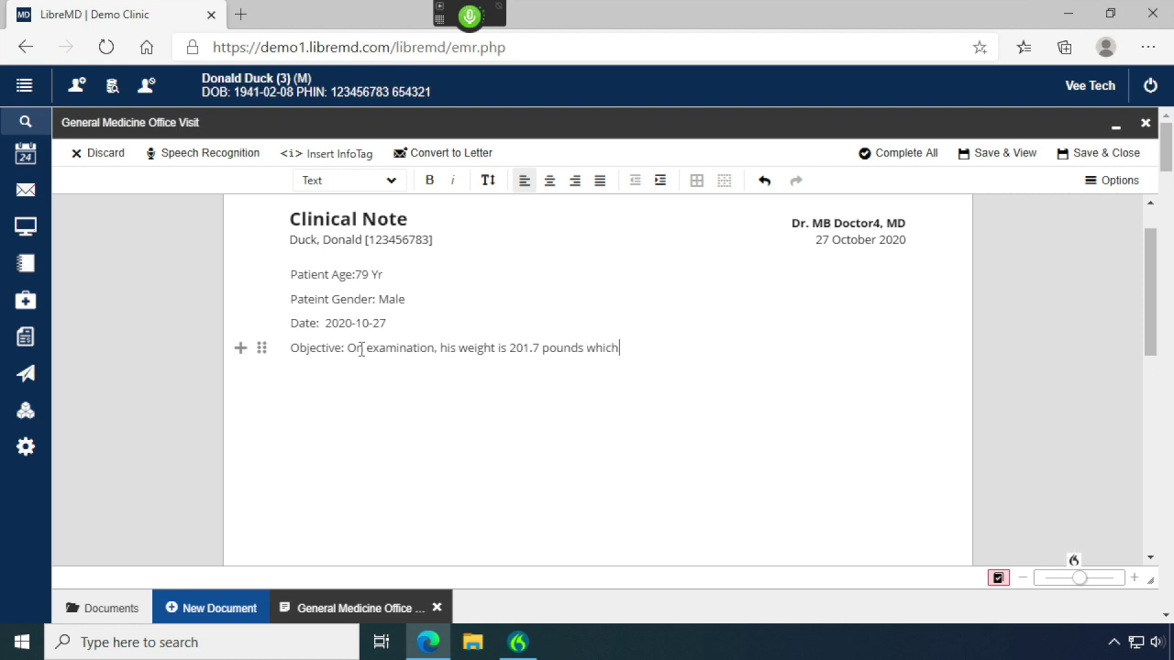
{"action": "type", "text": " is unchanged compared to his last visit.  His temperature is 98.5, his blood pressure is 126/80.  His heart rate is 72, his respirations are 22."}
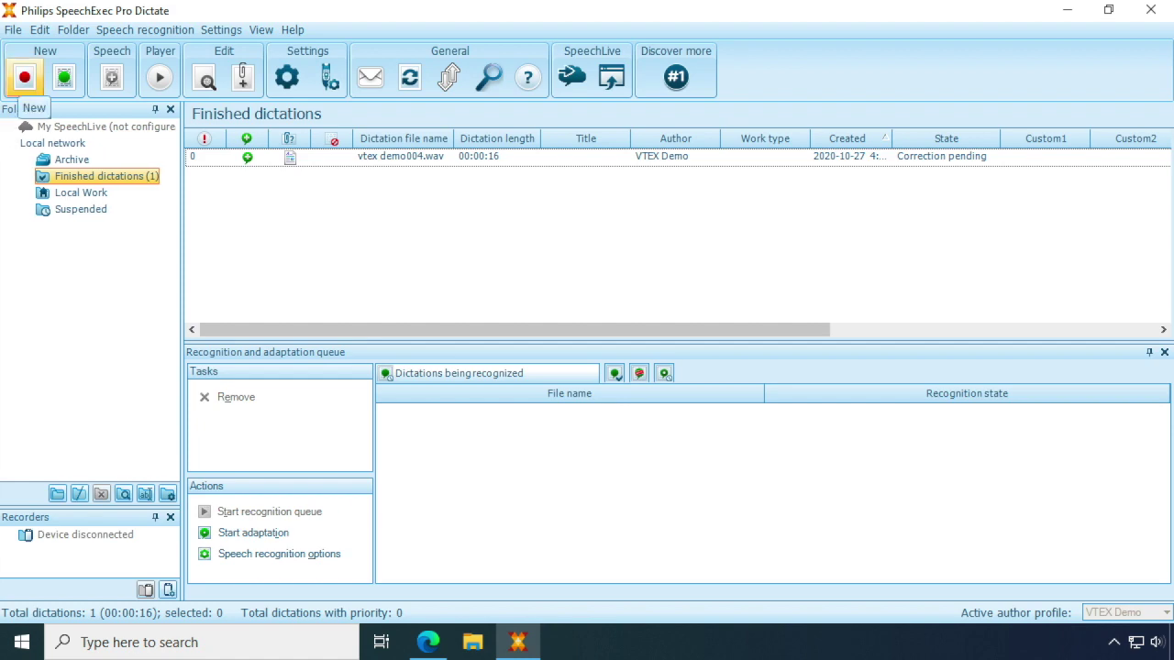
Step: Create a standard dictation without live recognition, move the recorder bar clear of the patient chart, record about 21 seconds and finish it
{"action": "left_click", "coordinate": [25, 82]}
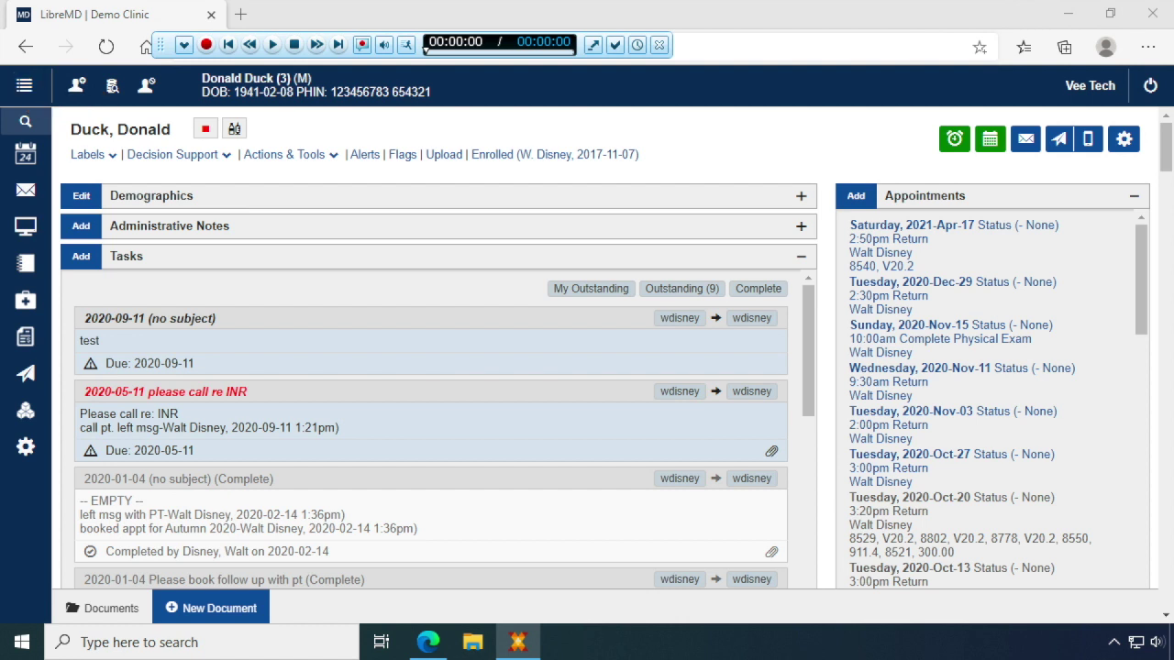
{"action": "left_click_drag", "start_coordinate": [161, 48], "coordinate": [584, 44]}
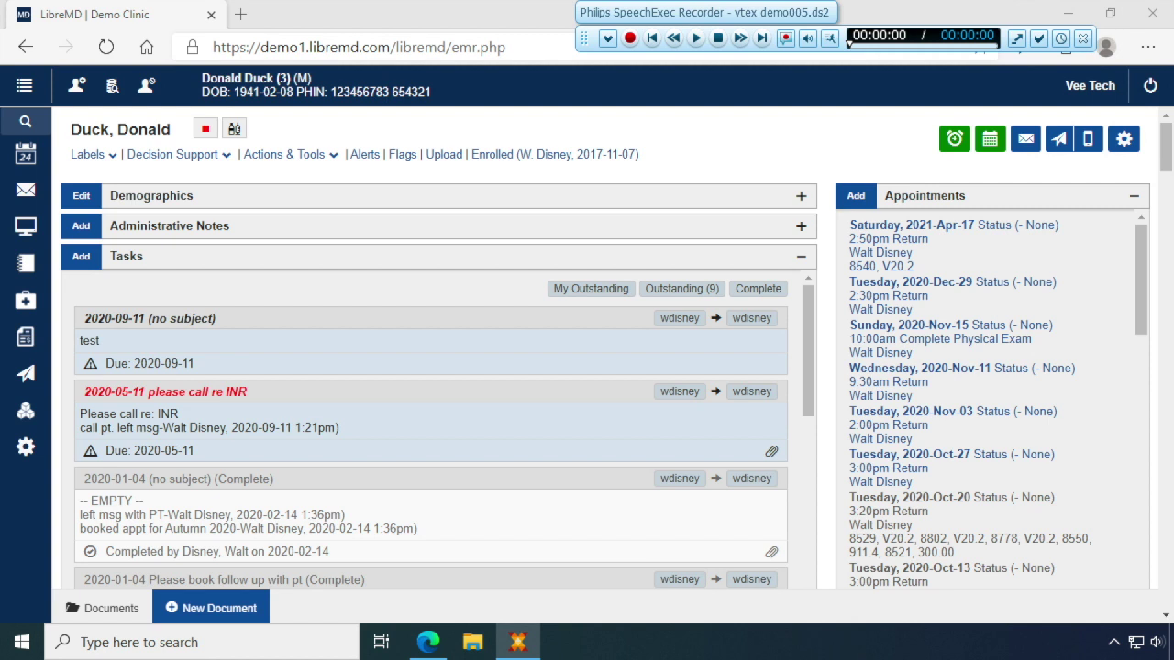
{"action": "left_click", "coordinate": [630, 38]}
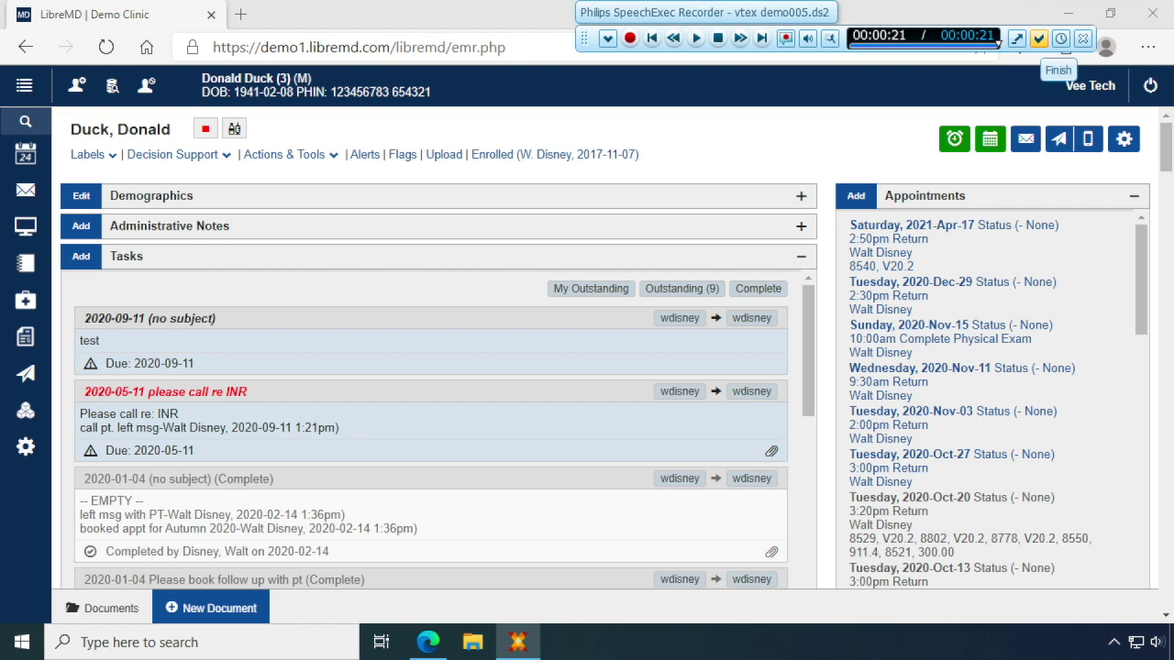
{"action": "left_click", "coordinate": [1039, 38]}
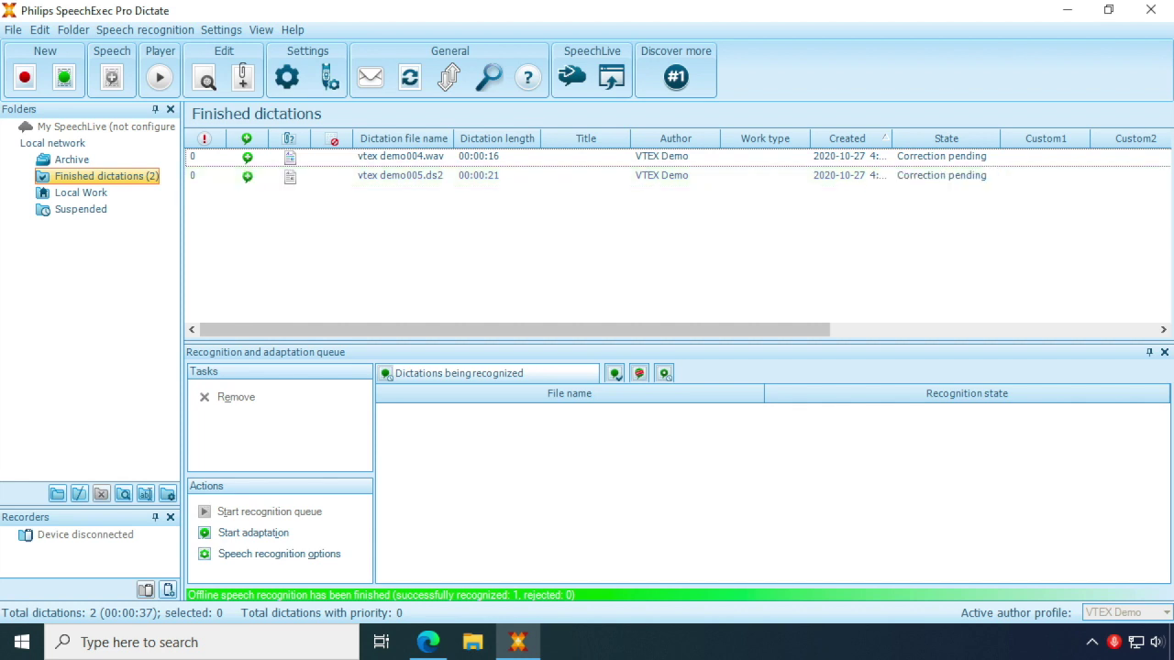
{"action": "mouse_move", "coordinate": [940, 175]}
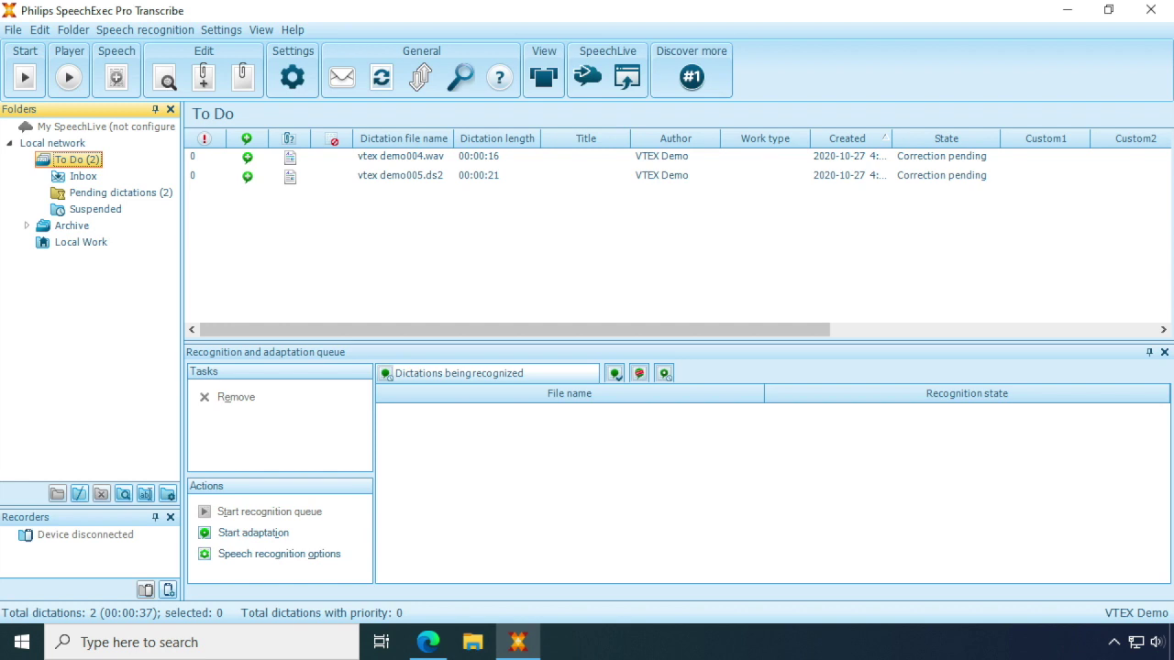
Step: Open the vtex demo005.ds2 dictation for correction and play part of its audio against the recognized text
{"action": "left_click", "coordinate": [399, 175]}
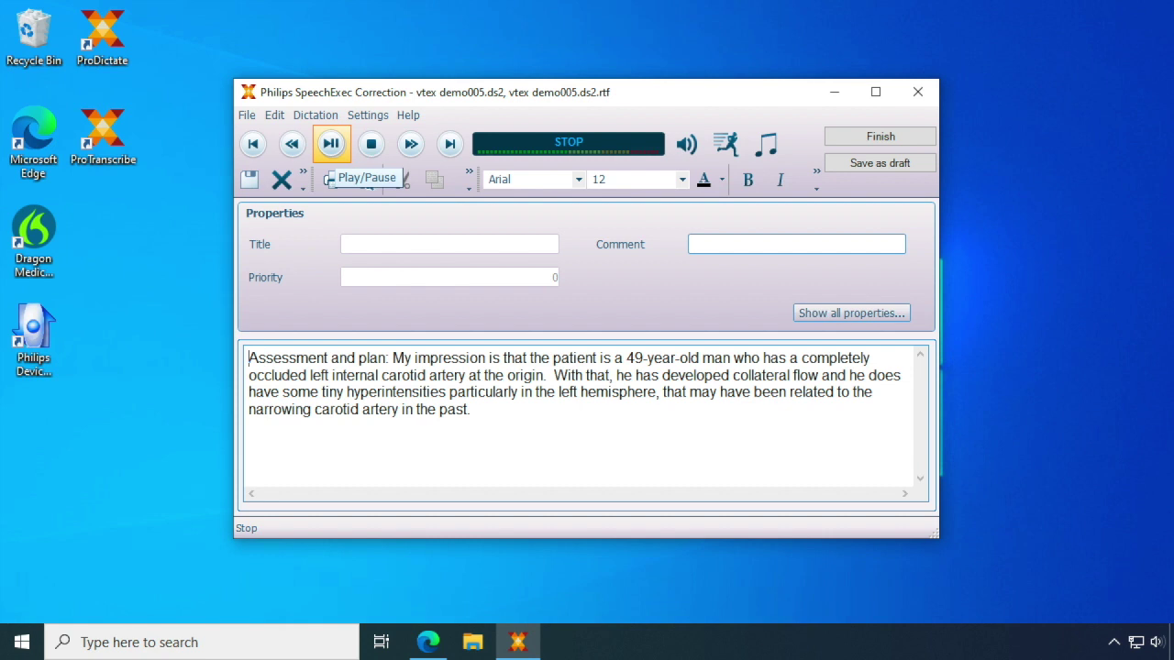
{"action": "left_click", "coordinate": [331, 144]}
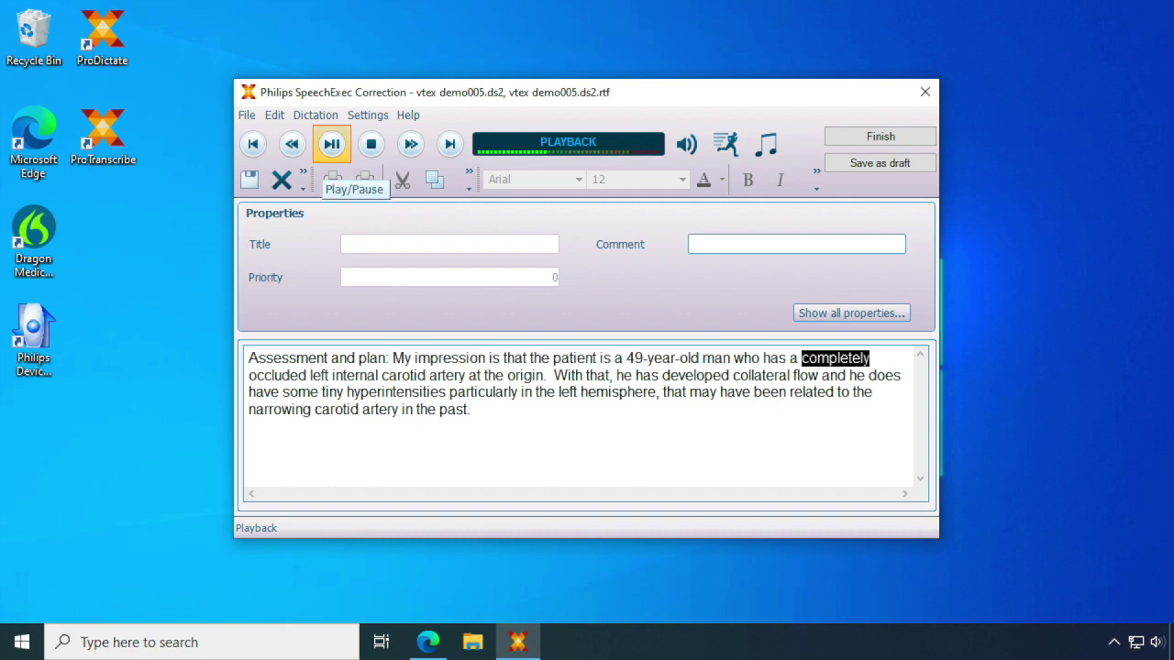
{"action": "left_click", "coordinate": [370, 147]}
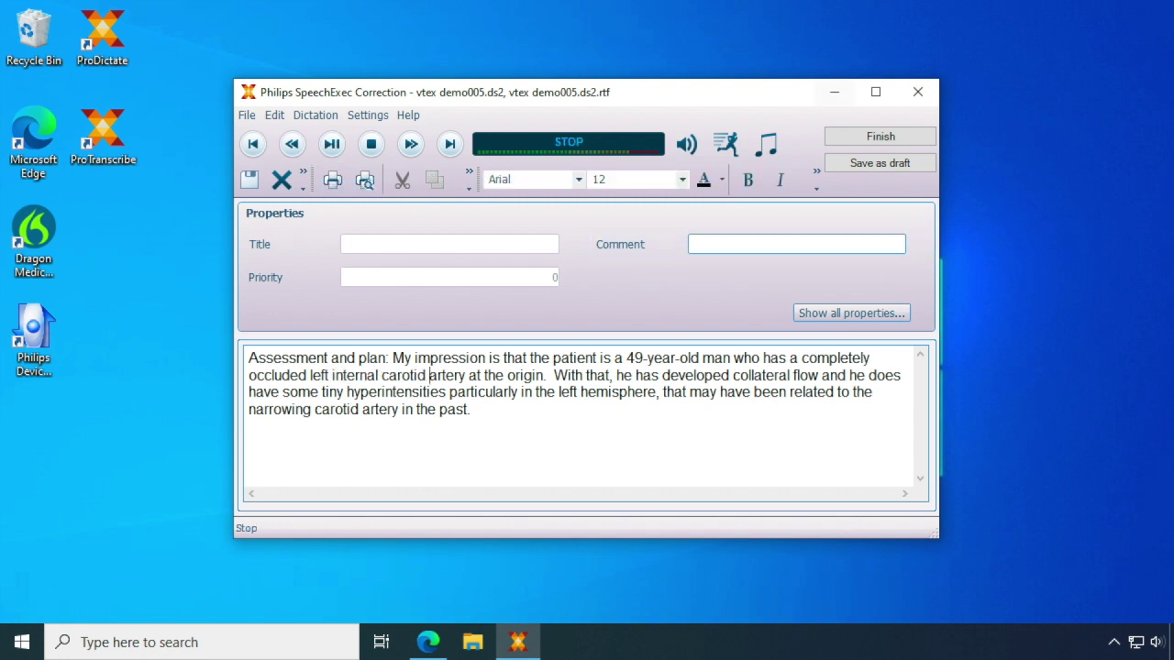
Step: Finish the correction with the export option "Copy the content of the document to the clipboard"
{"action": "left_click", "coordinate": [879, 138]}
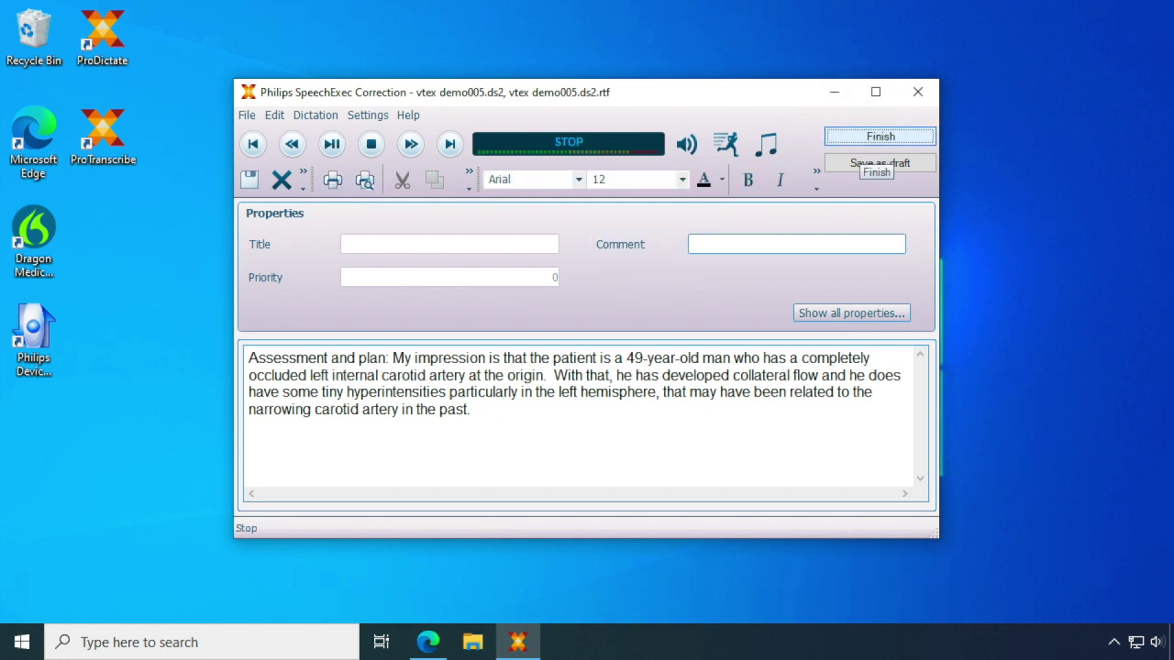
{"action": "key", "text": "alt+Down"}
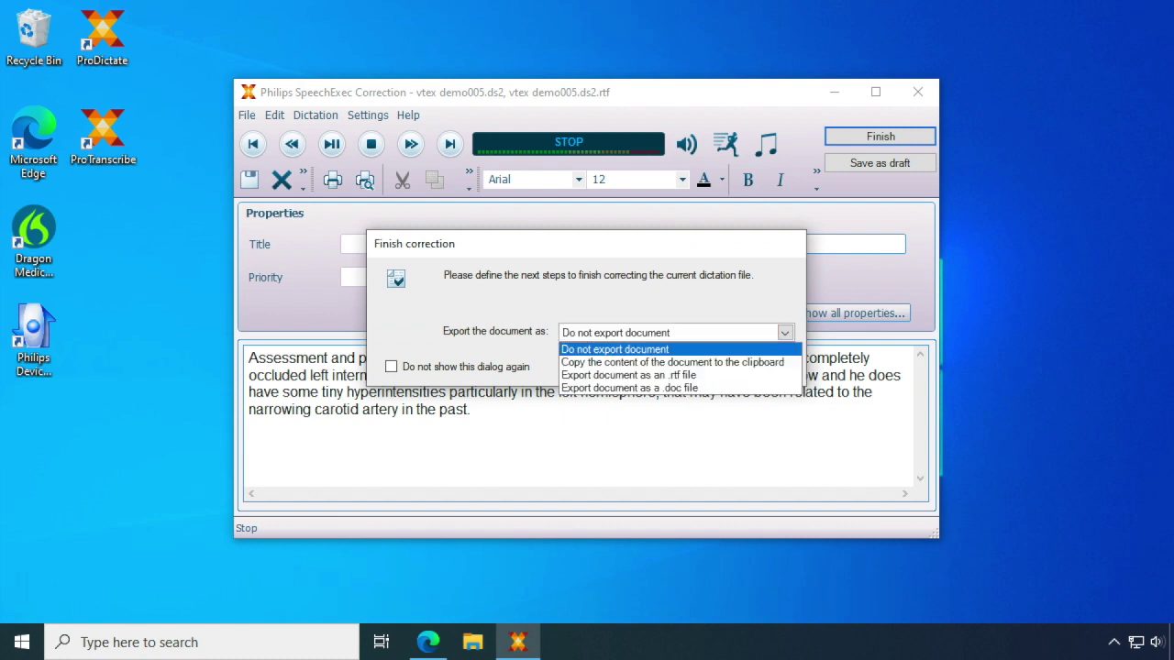
{"action": "key", "text": "Down"}
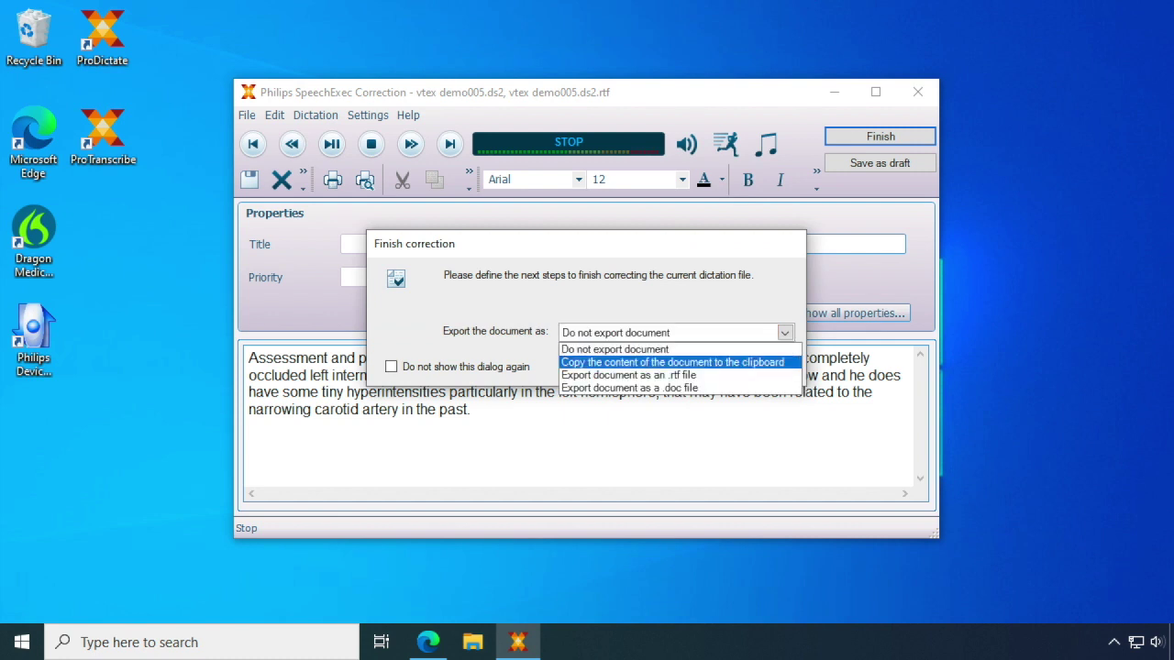
{"action": "key", "text": "Return"}
{"action": "key", "text": "Return"}
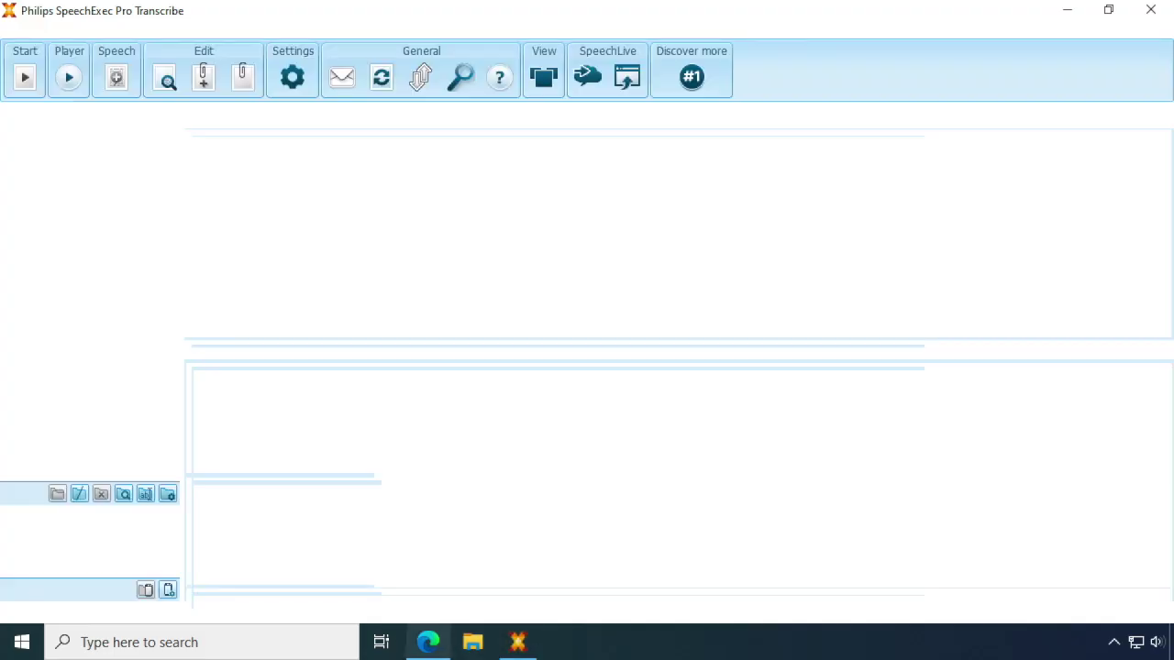
Step: Switch to LibreMD, create a General Medicine Office Visit document and paste the copied assessment and plan text below the date
{"action": "key", "text": "alt+Tab"}
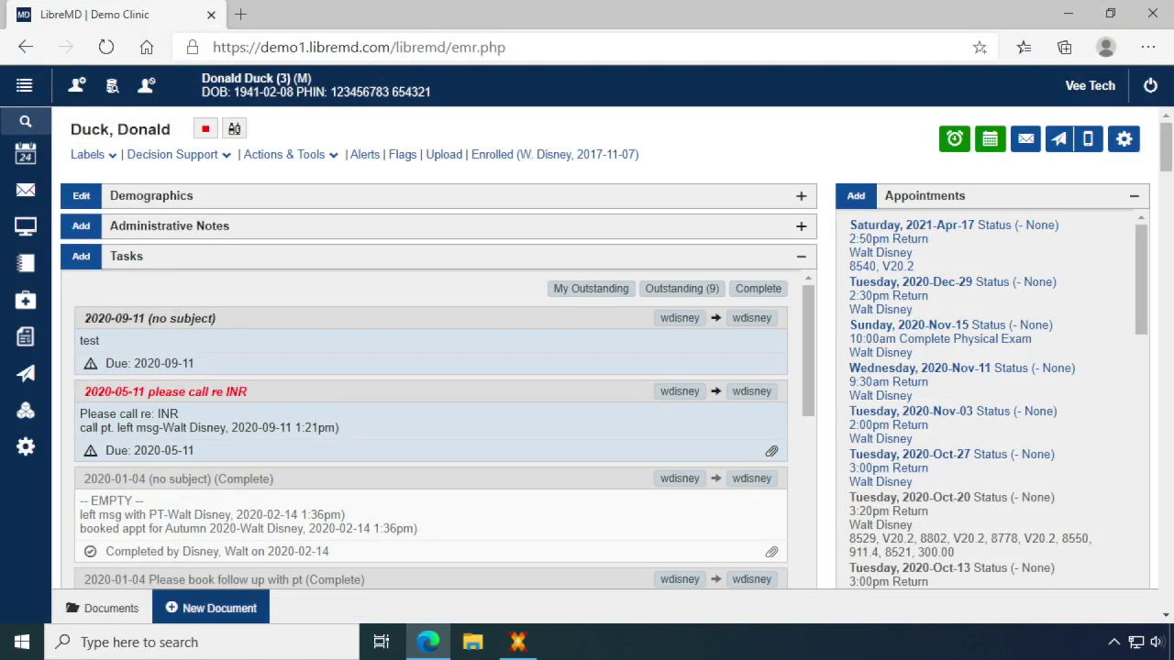
{"action": "left_click", "coordinate": [211, 608]}
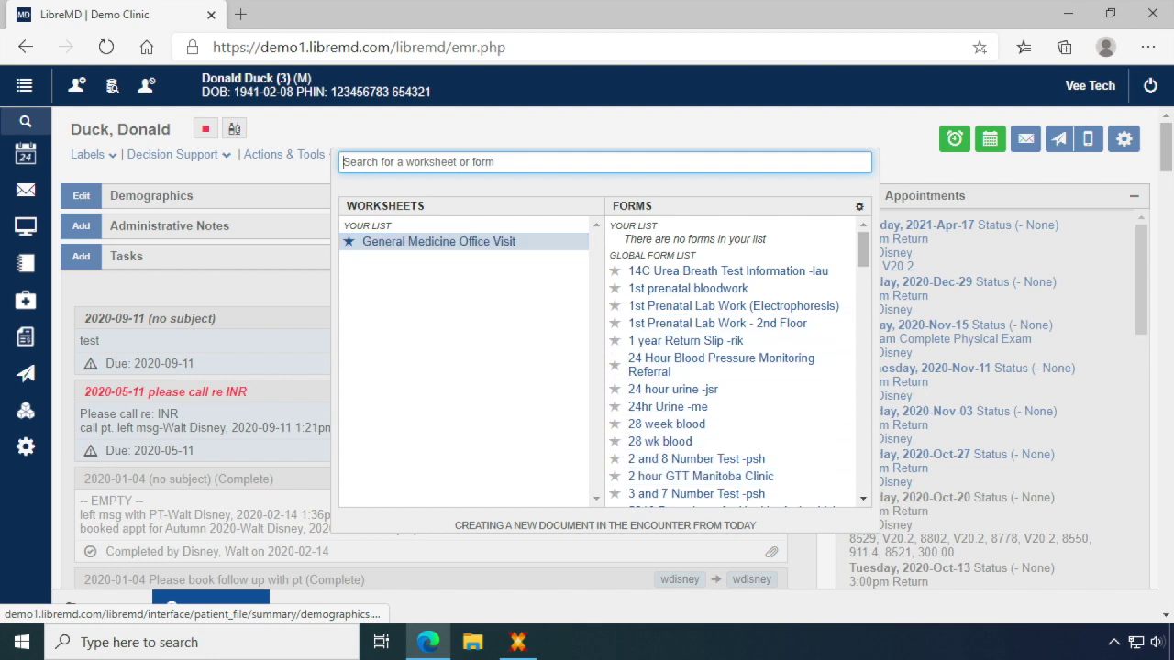
{"action": "key", "text": "Escape"}
{"action": "key", "text": "Return"}
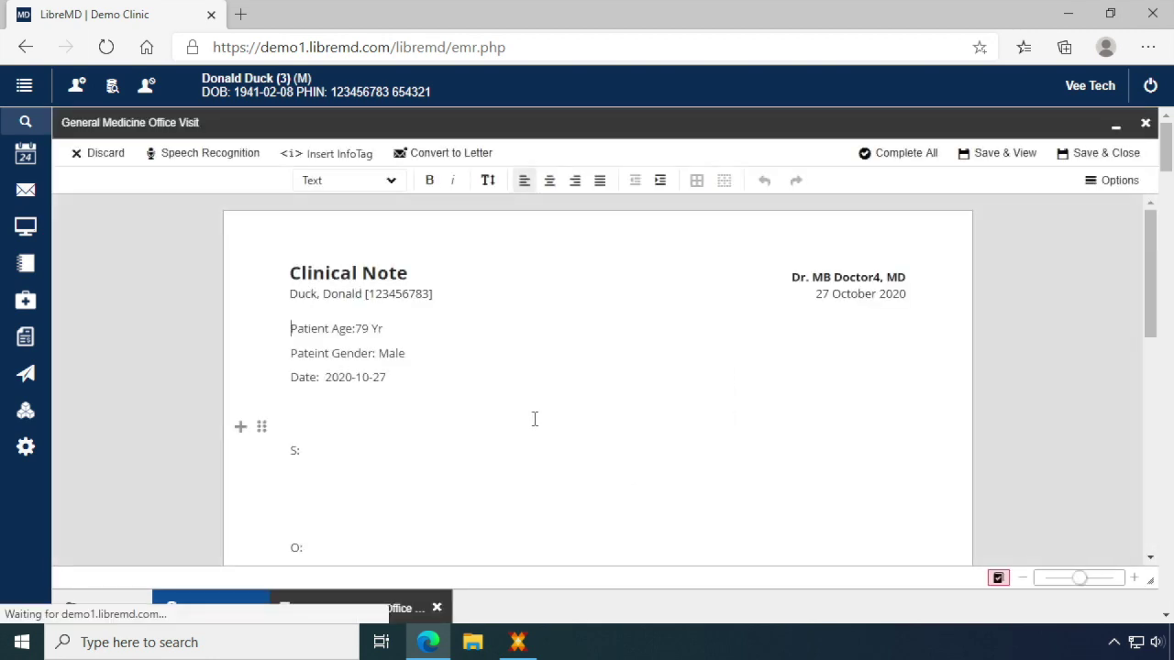
{"action": "scroll", "coordinate": [335, 500], "scroll_direction": "down", "scroll_amount": 2}
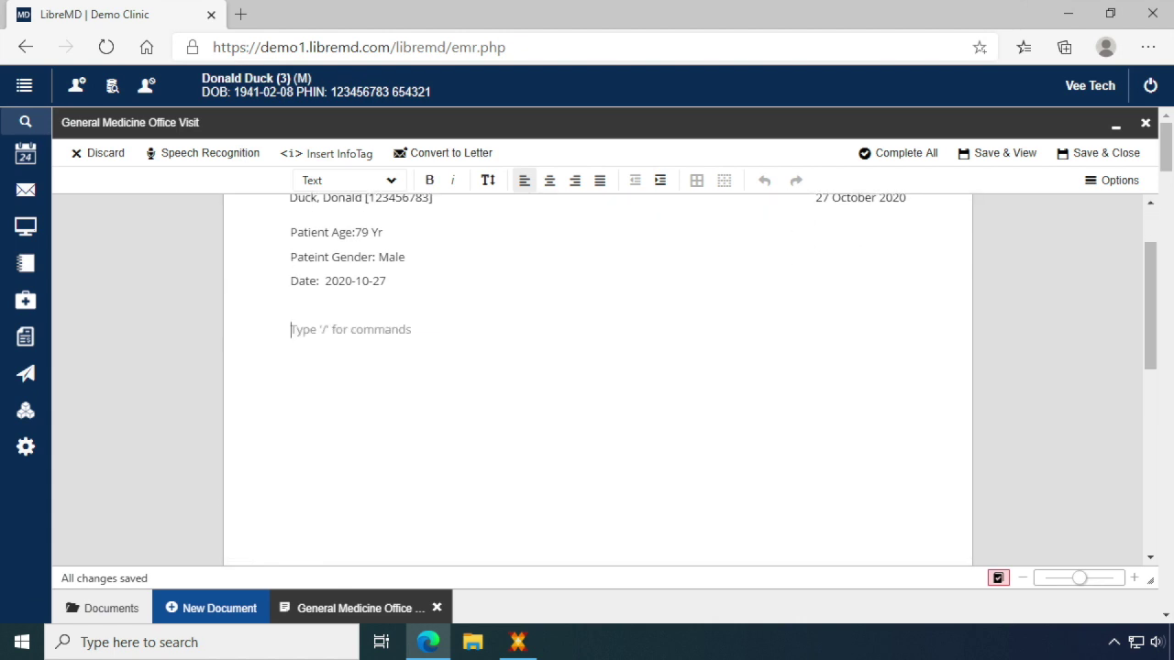
{"action": "type", "text": "Assessment and plan: My impression is that the patient is a 49-year-old man who has a completely occluded left internal carotid artery at the origin.  With that, he has developed collateral flow and he does have some tiny hyperintensities particularly in the left hemisphere, that may have been related to the narrowing carotid artery in the past."}
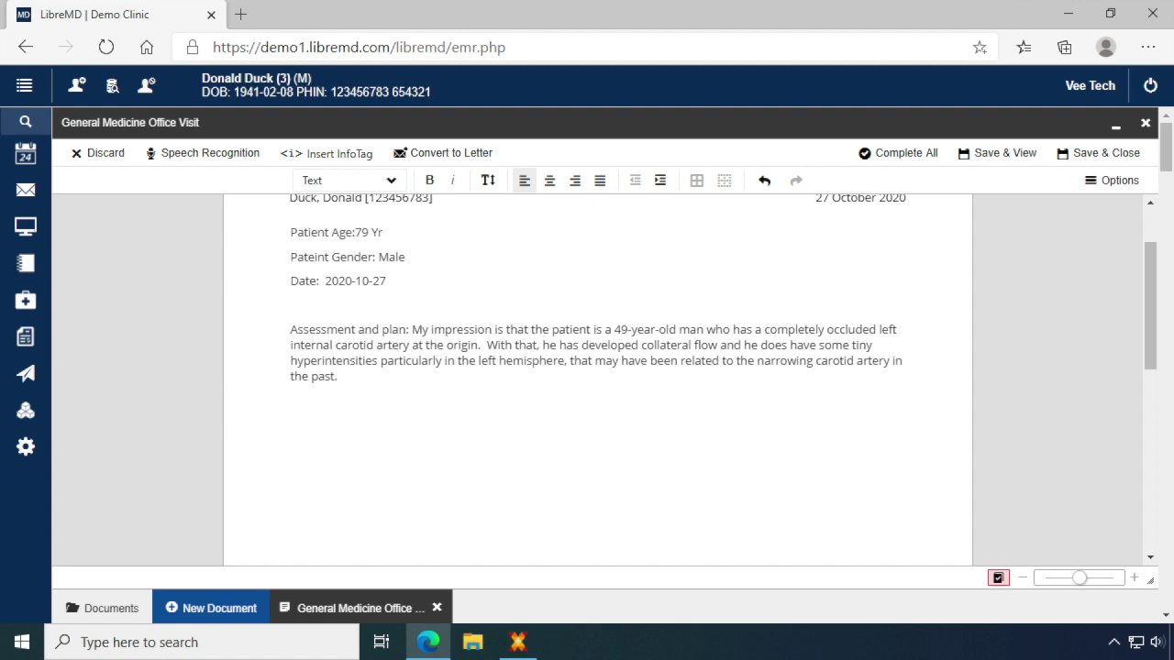